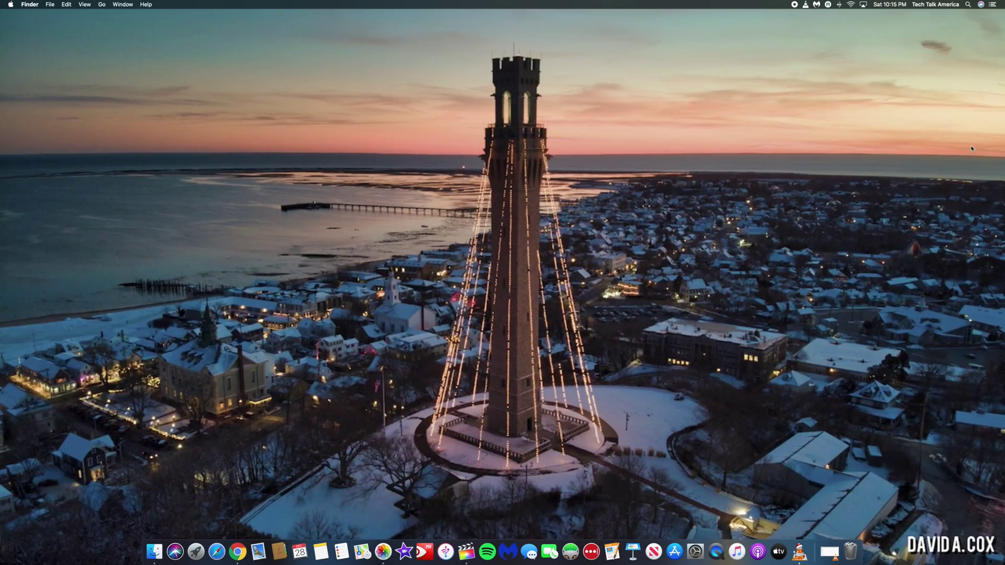
Switch to Final Cut Pro, open the mTuber titles and scroll to the Tools titles like Zoom Full
key(ctrl+Right)
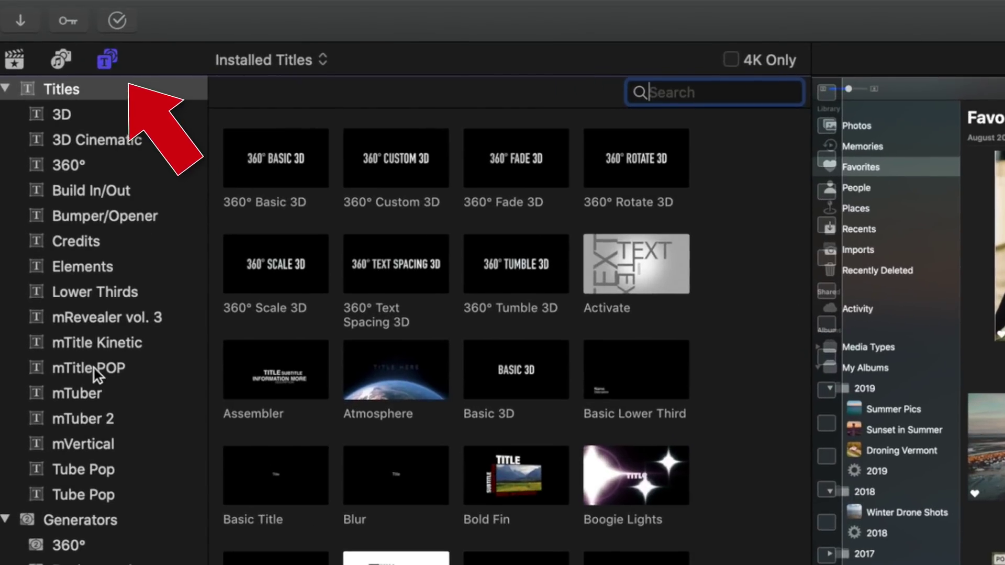
click(56, 403)
scroll(455, 325, down, 15)
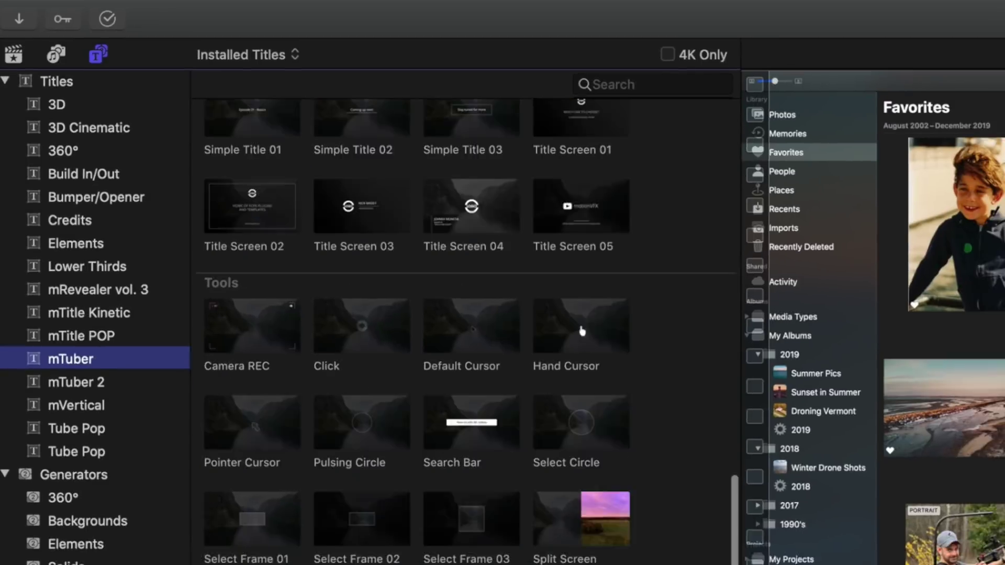
scroll(461, 324, down, 3)
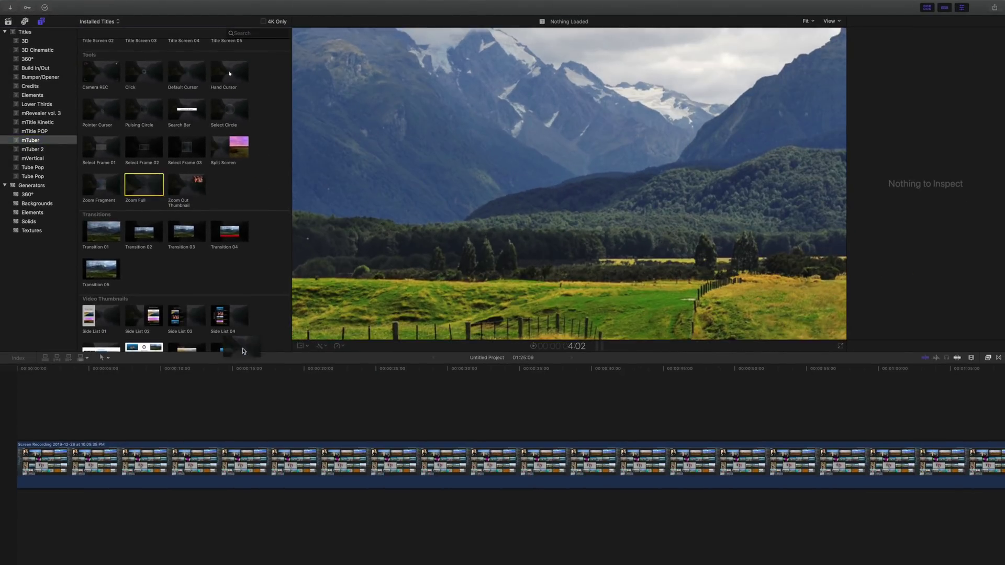
Place the Zoom Full title above the screen recording and preview its zoom at 20 seconds
drag(242, 350, 286, 413)
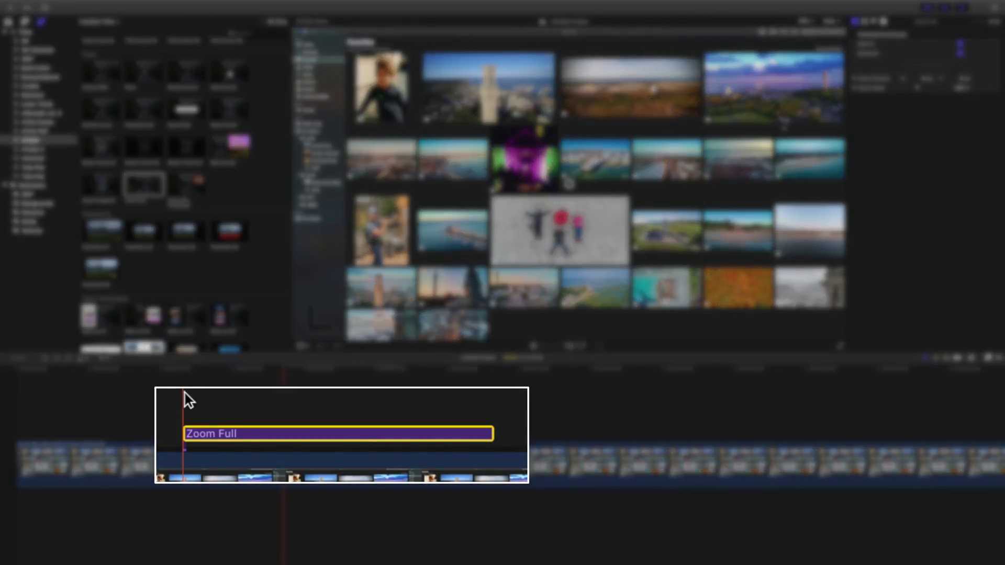
click(185, 394)
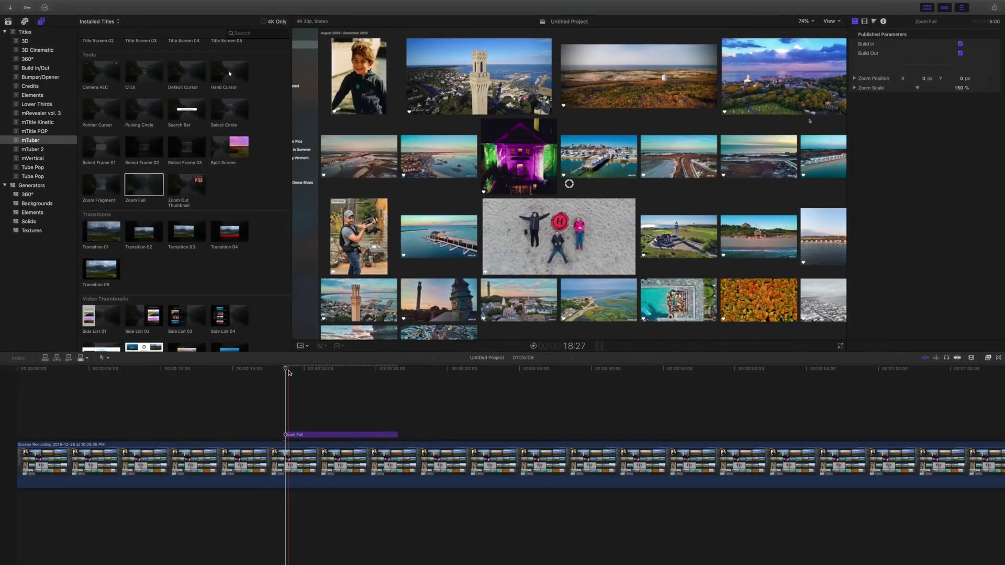
drag(288, 372, 304, 372)
Set Zoom Full's position near zero and its Zoom Scale to 272%, checking around 22 seconds
click(335, 435)
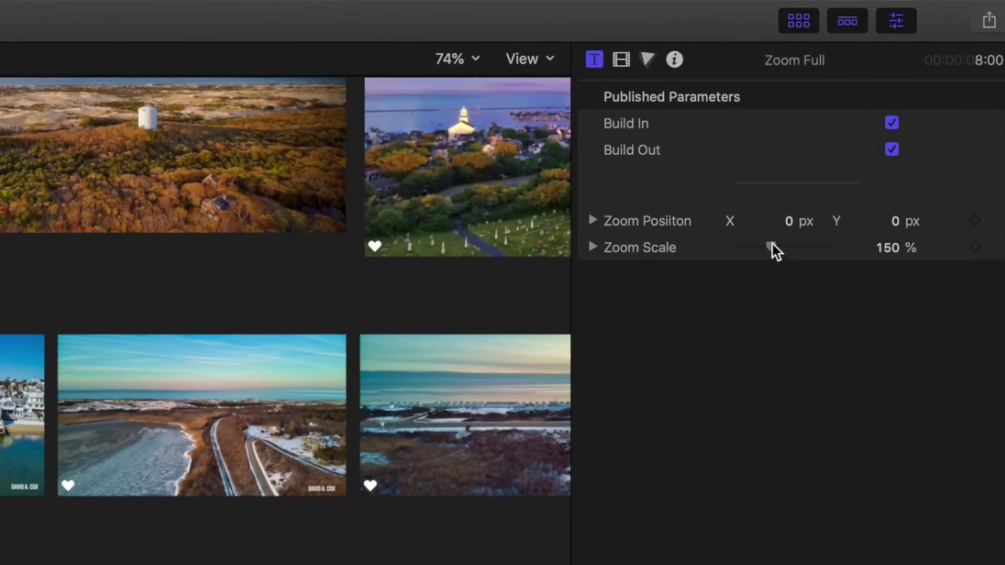
mouse_move(791, 229)
mouse_down()
mouse_move(816, 229)
mouse_move(759, 221)
mouse_move(804, 221)
mouse_up()
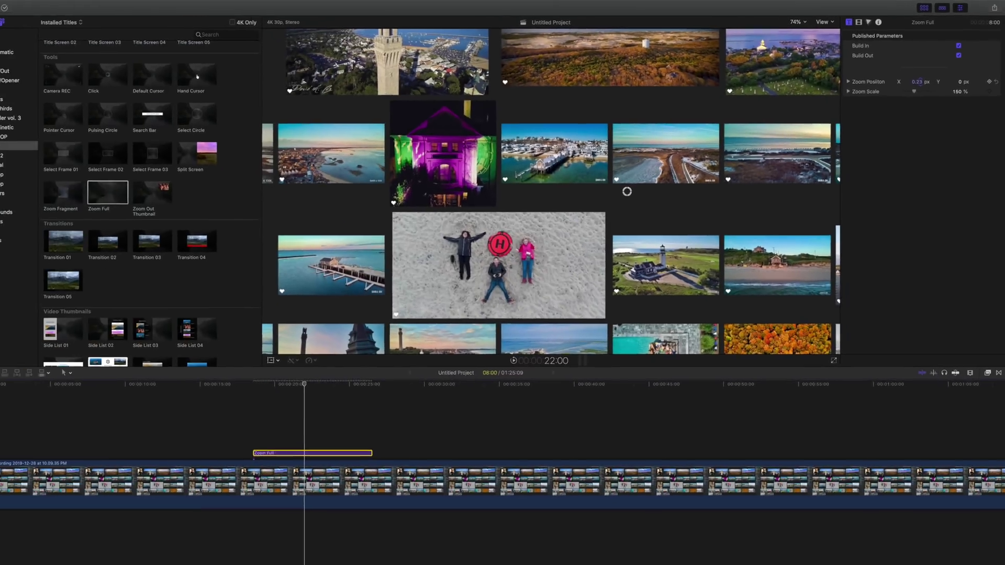
drag(919, 82, 960, 79)
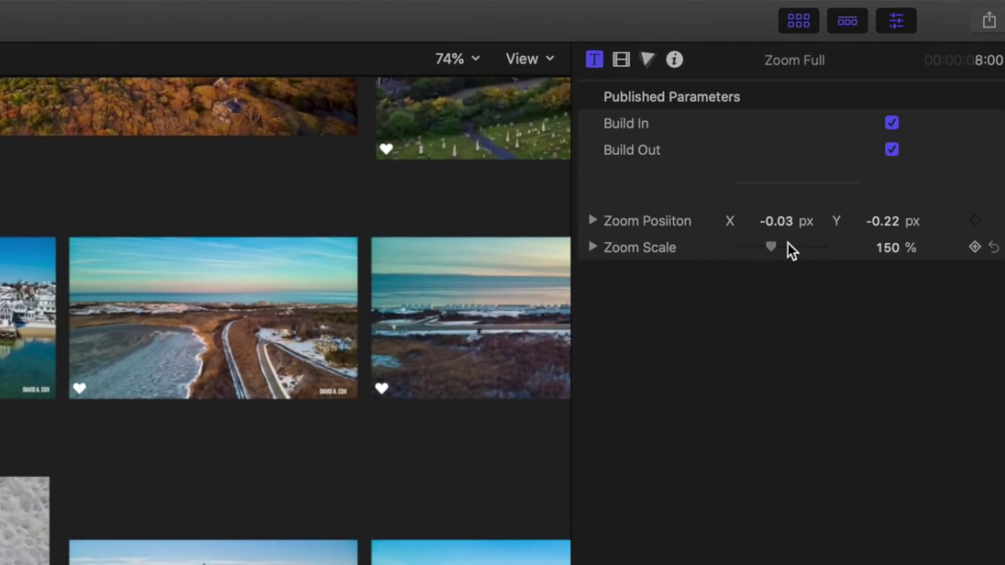
drag(769, 246, 800, 251)
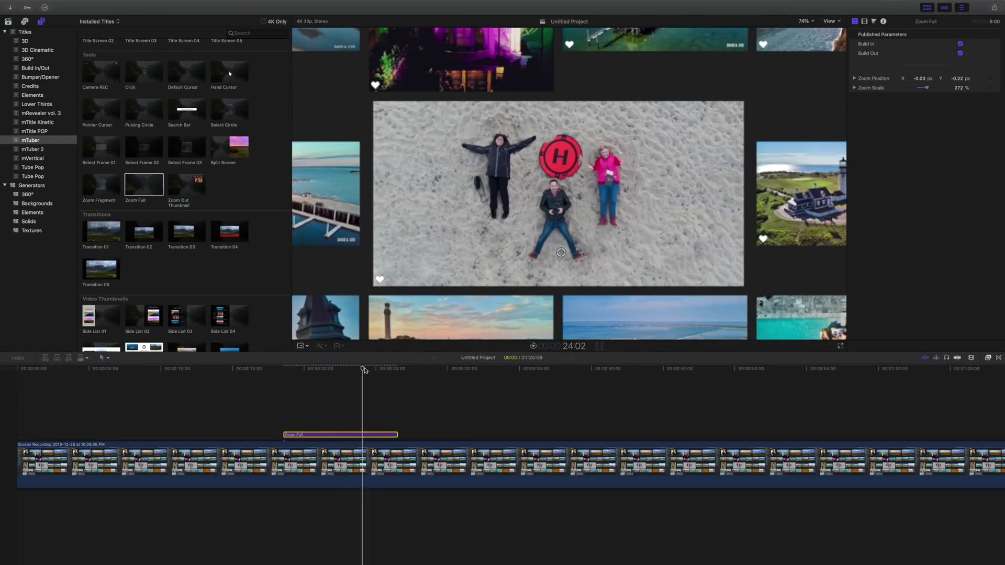
drag(380, 371, 400, 373)
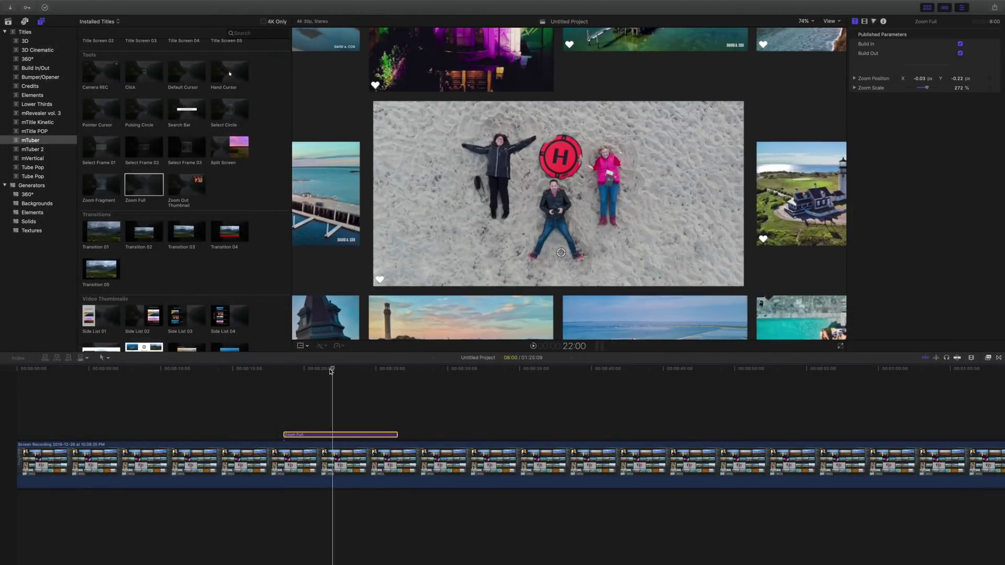
mouse_move(331, 371)
mouse_down()
mouse_move(306, 371)
mouse_move(351, 373)
mouse_up()
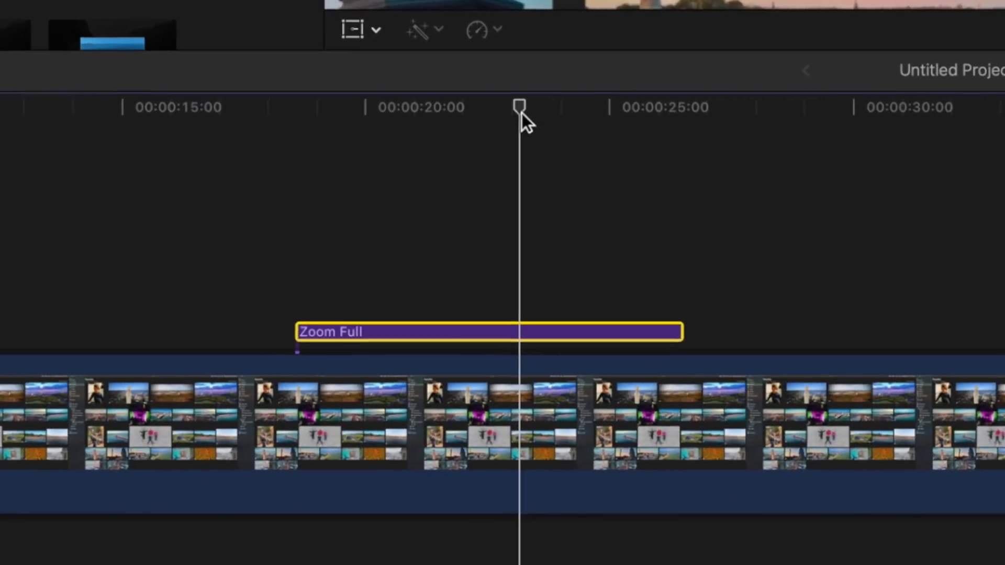
Extend the Zoom Full clip to end near the 40-second mark and select it
drag(689, 328, 1004, 335)
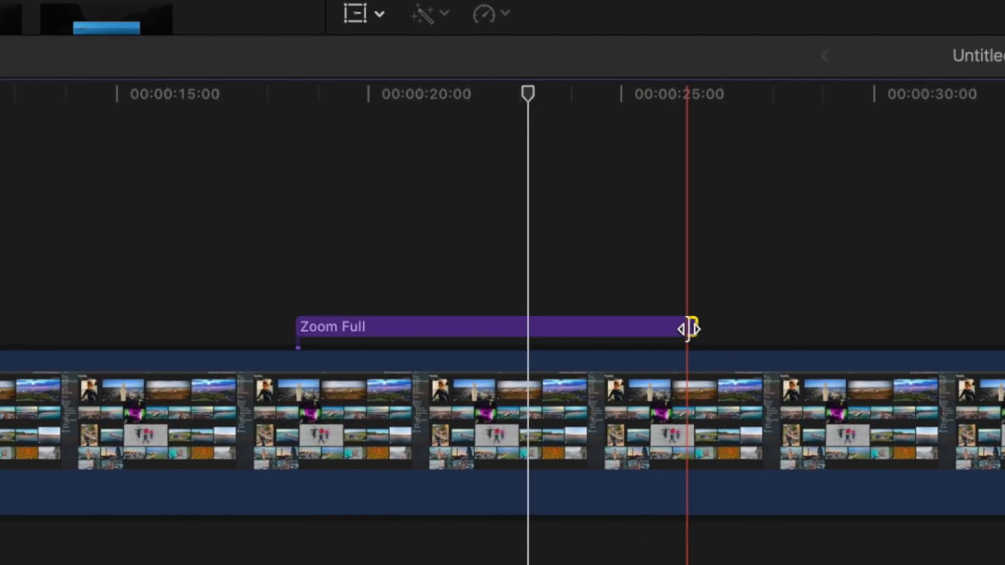
drag(931, 302, 1004, 302)
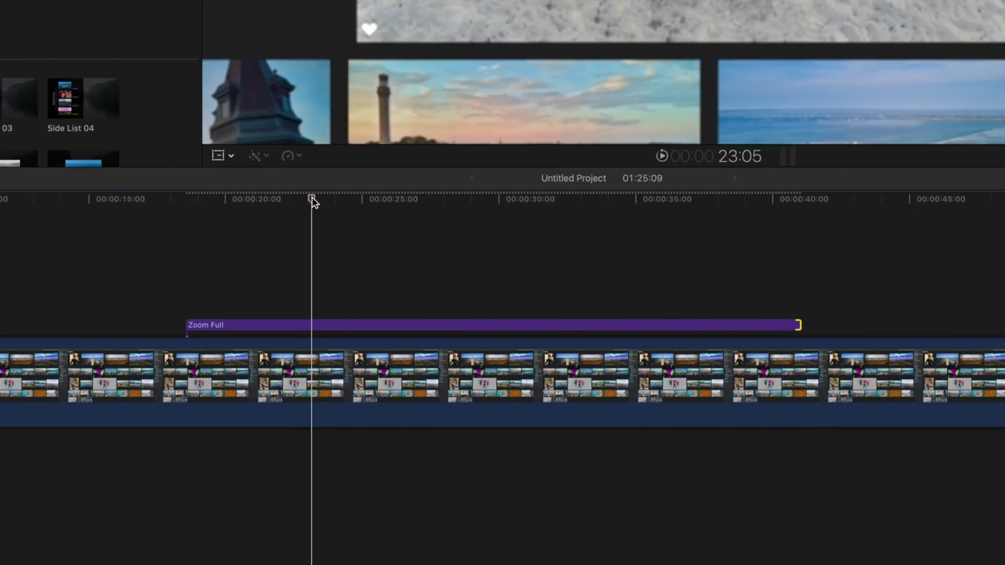
click(314, 325)
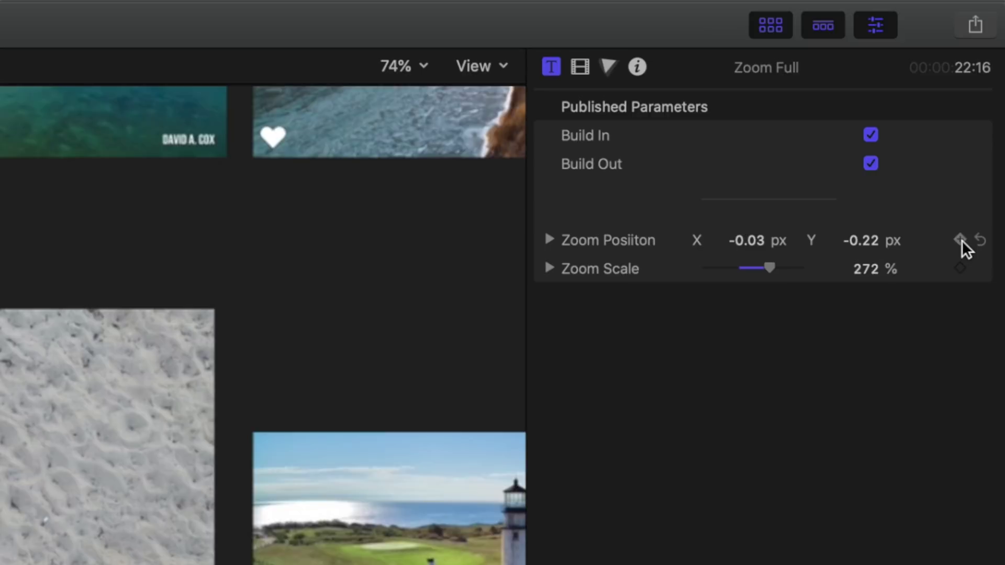
Keyframe Zoom Position and Zoom Scale, then shift Zoom Position X to about -0.78 px
click(961, 239)
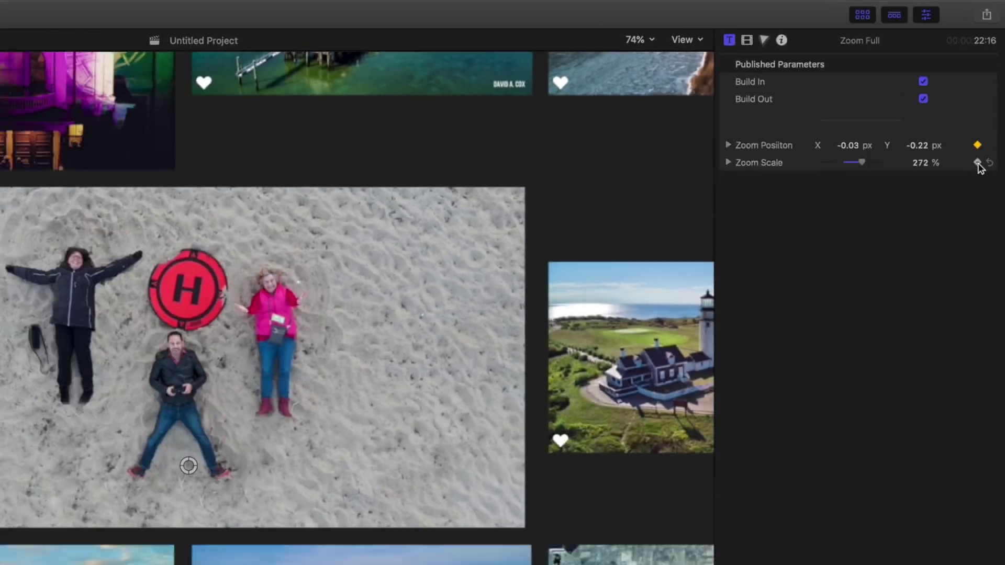
click(977, 163)
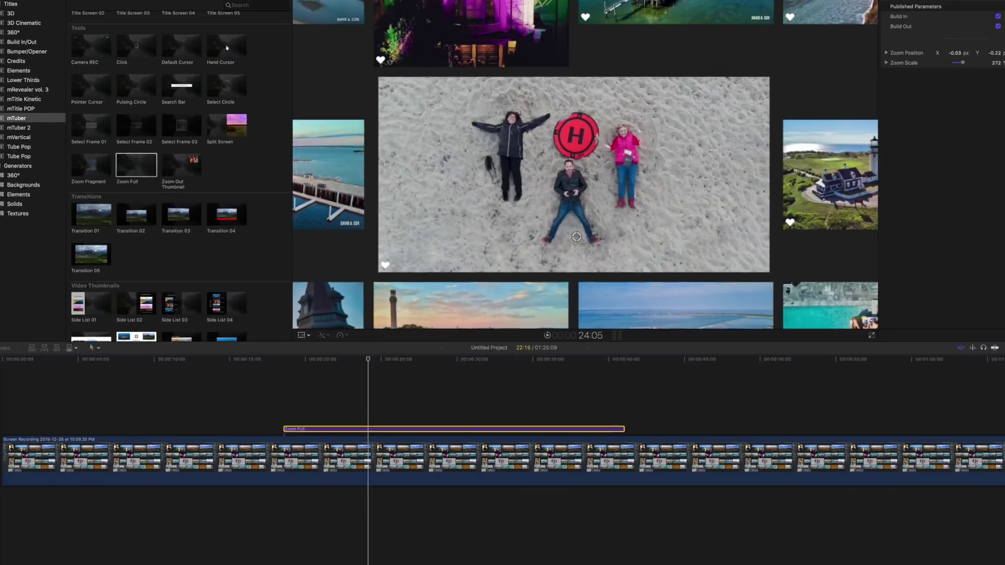
drag(955, 53, 954, 52)
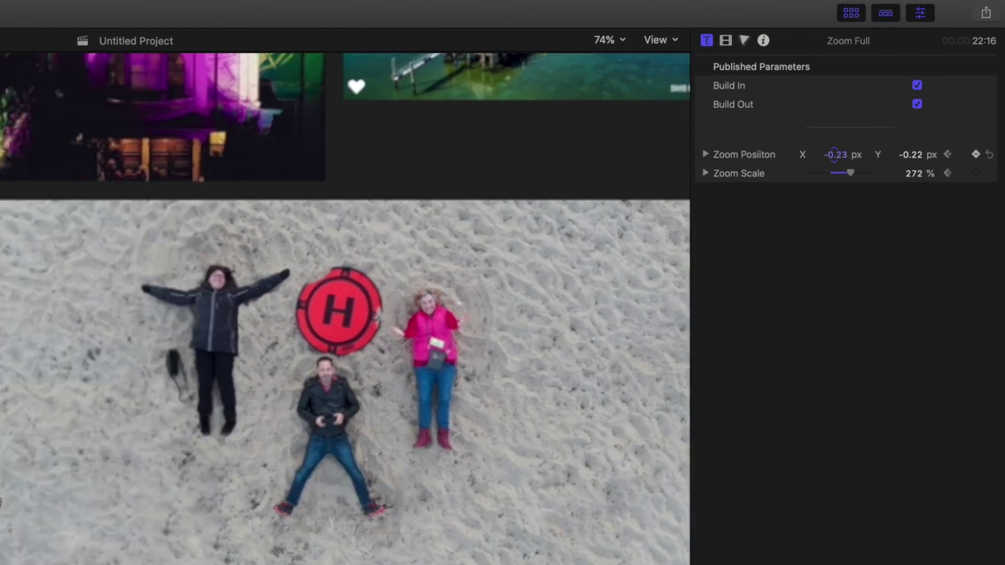
drag(835, 155, 865, 173)
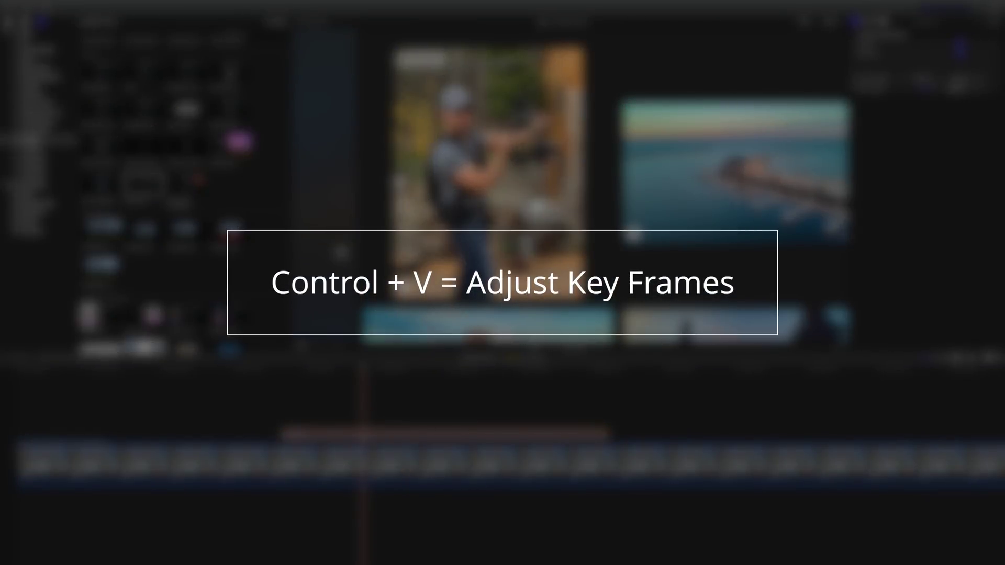
In the Video Animation editor, drag the first Zoom Full keyframe closer to the playhead
key(ctrl+v)
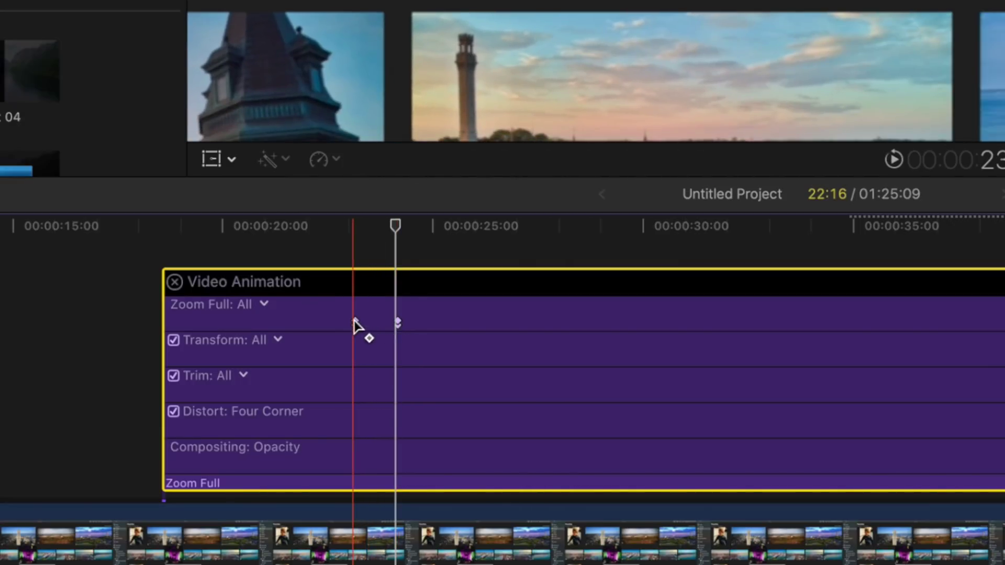
drag(354, 325, 386, 323)
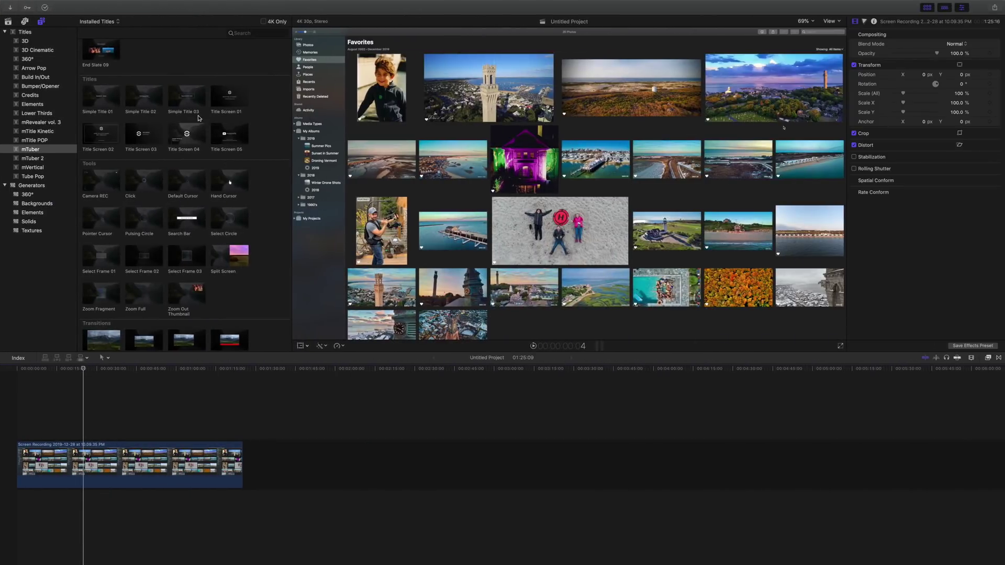
Preview the Title Screen 01 title, then leave Final Cut Pro for the desktop
click(218, 101)
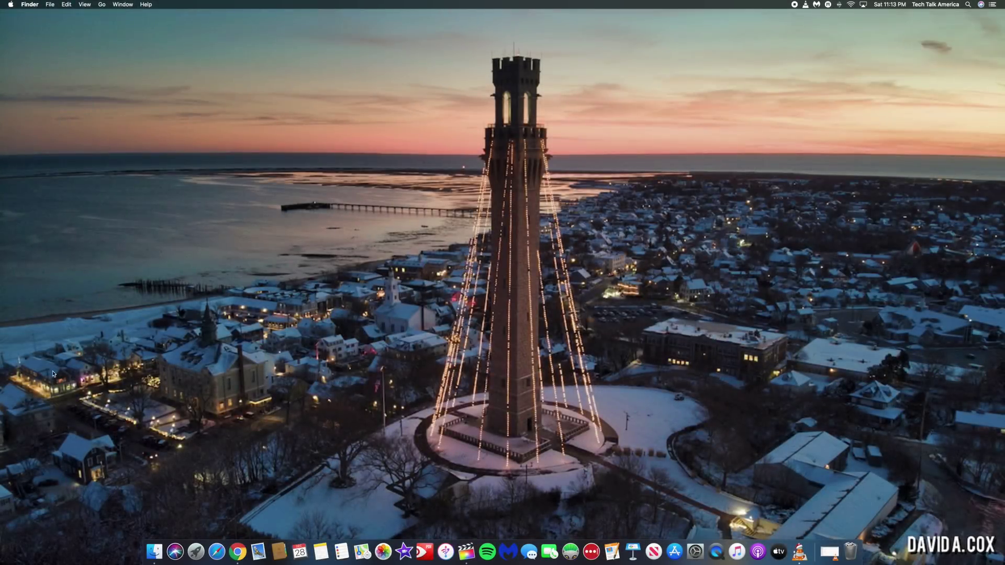
In Finder, navigate Movies > Motion Templates > Titles into the mTuber folder
click(155, 551)
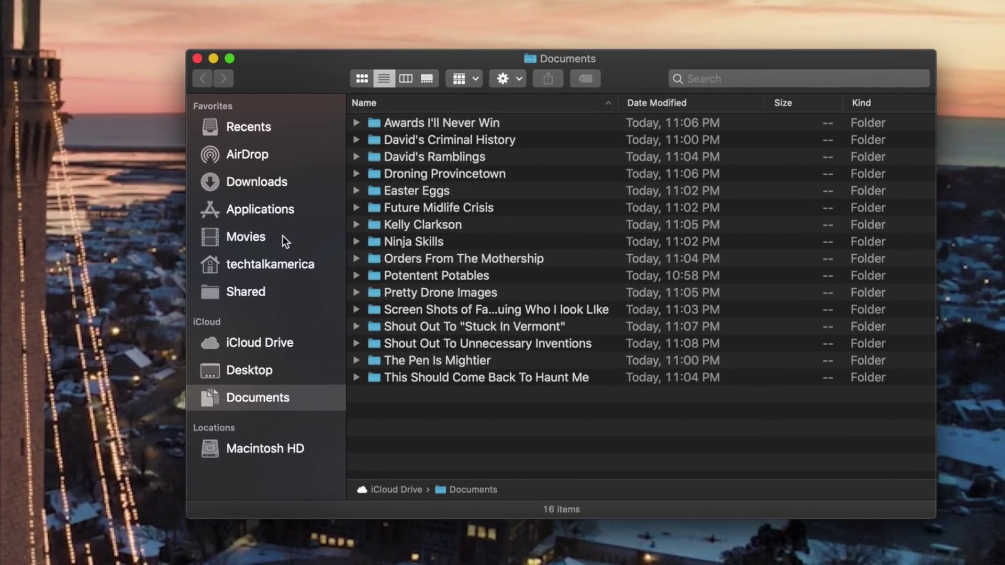
click(428, 228)
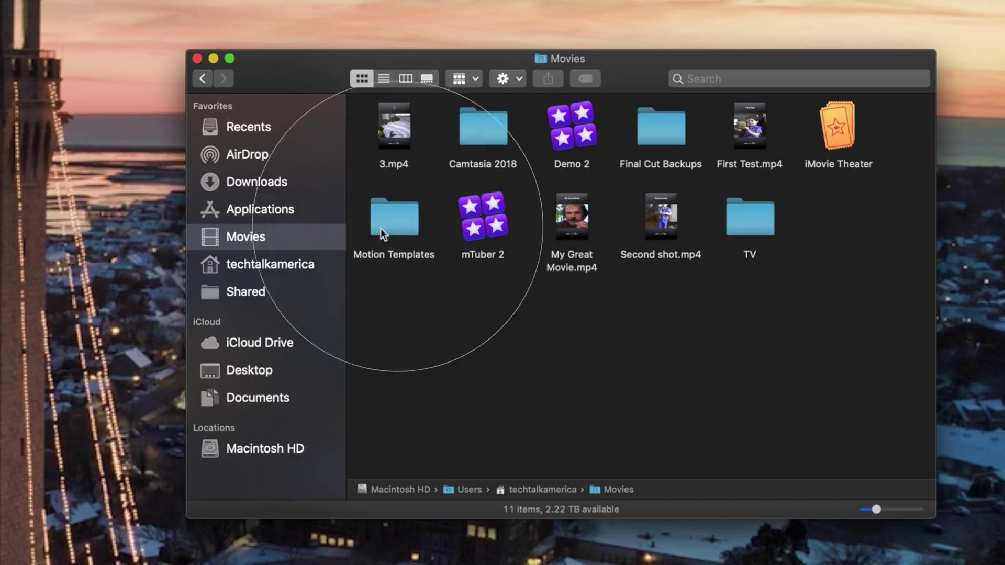
double_click(393, 221)
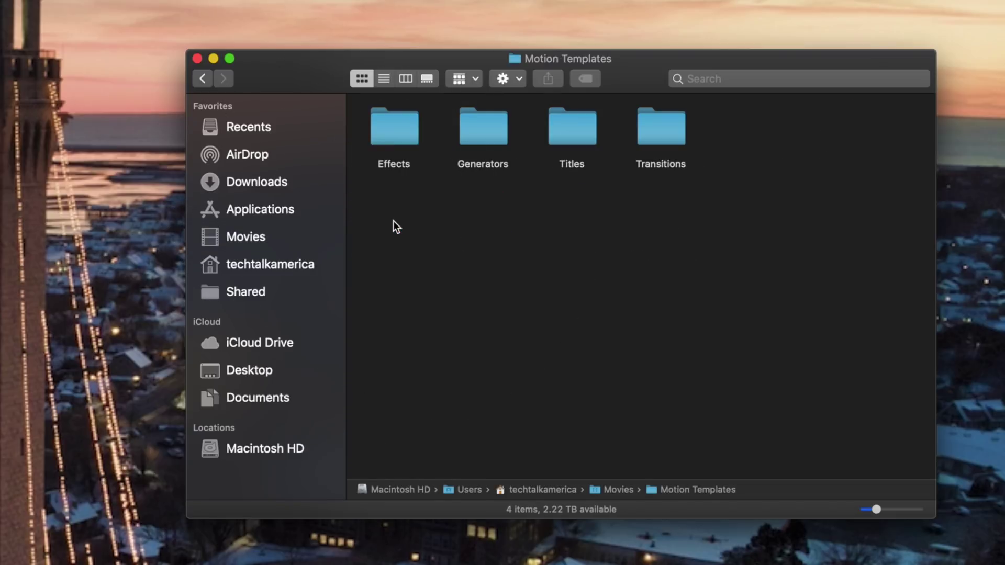
double_click(584, 130)
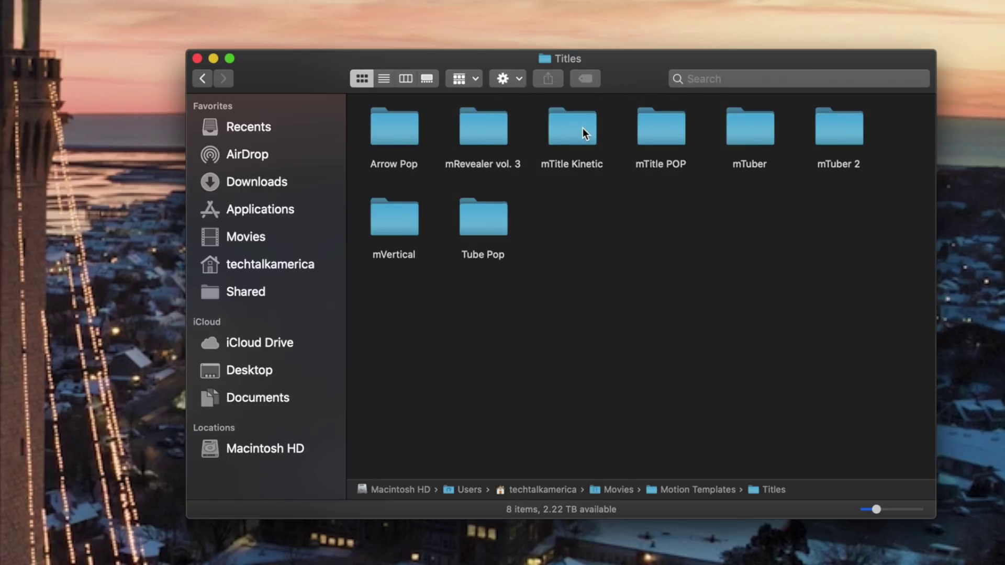
click(759, 138)
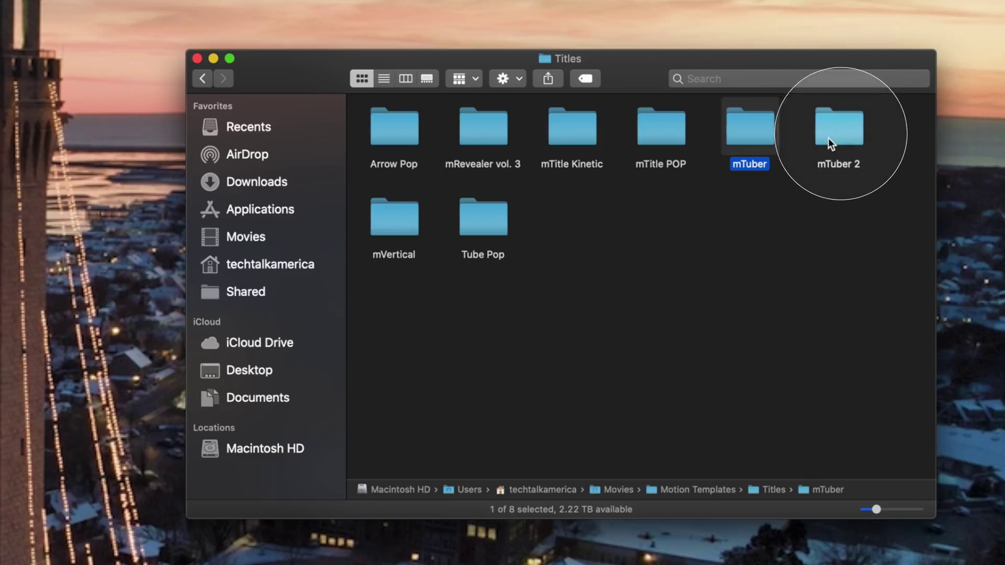
double_click(759, 128)
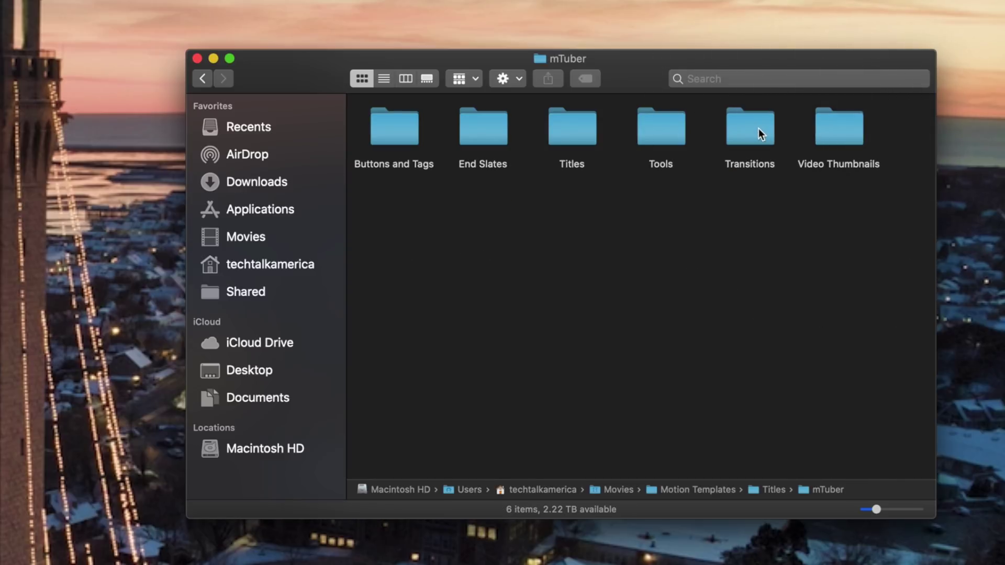
Open mTuber's Titles > Media folder and select Your_Logo_White.png
click(579, 132)
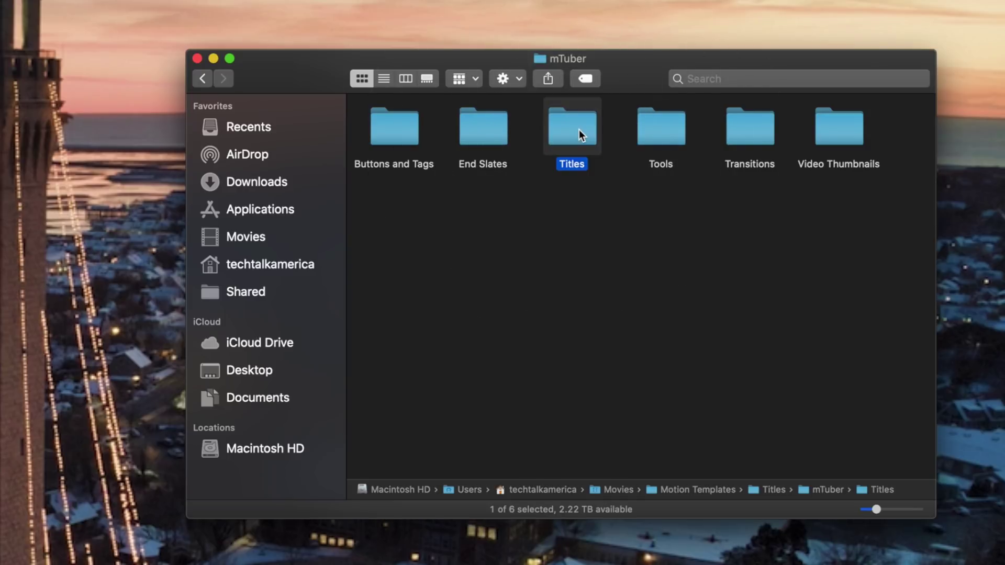
double_click(579, 130)
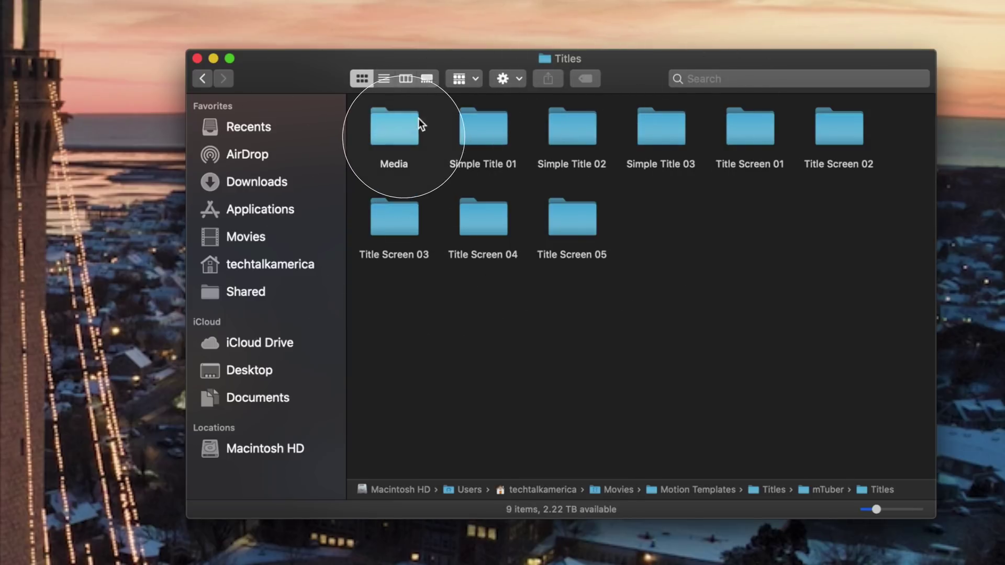
click(404, 126)
double_click(404, 126)
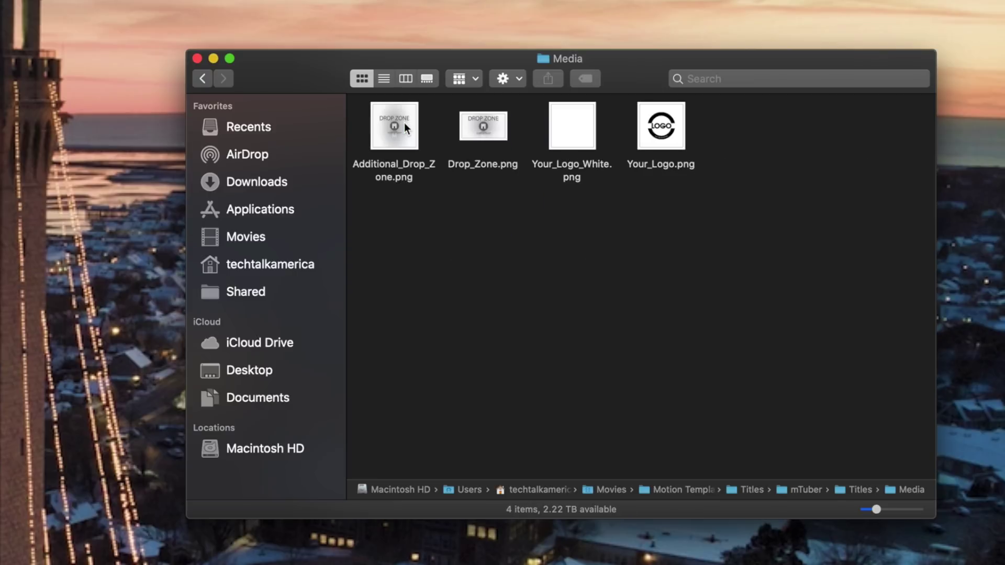
click(572, 126)
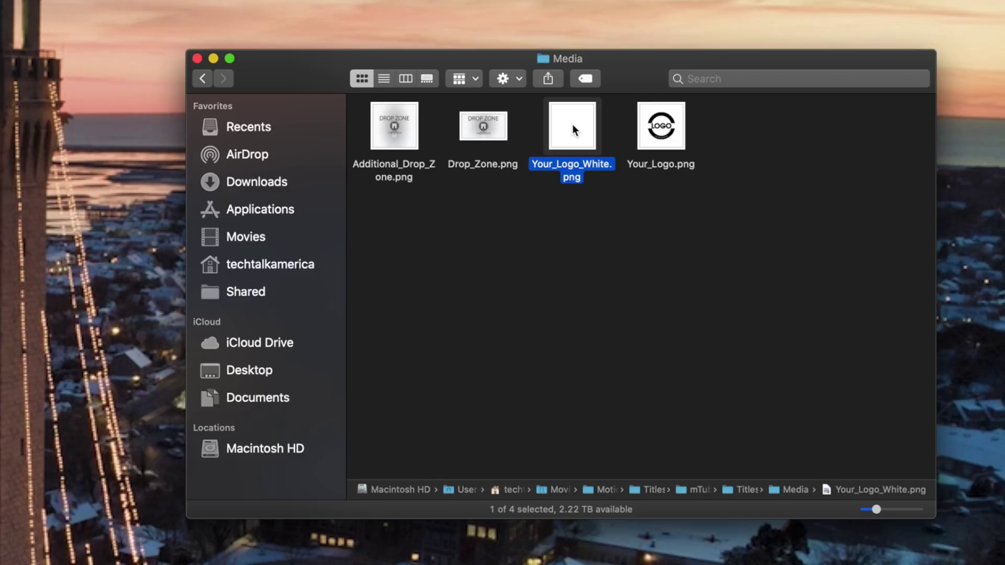
Paste the custom logo image into Media and delete the original Your_Logo_White.png
click(560, 233)
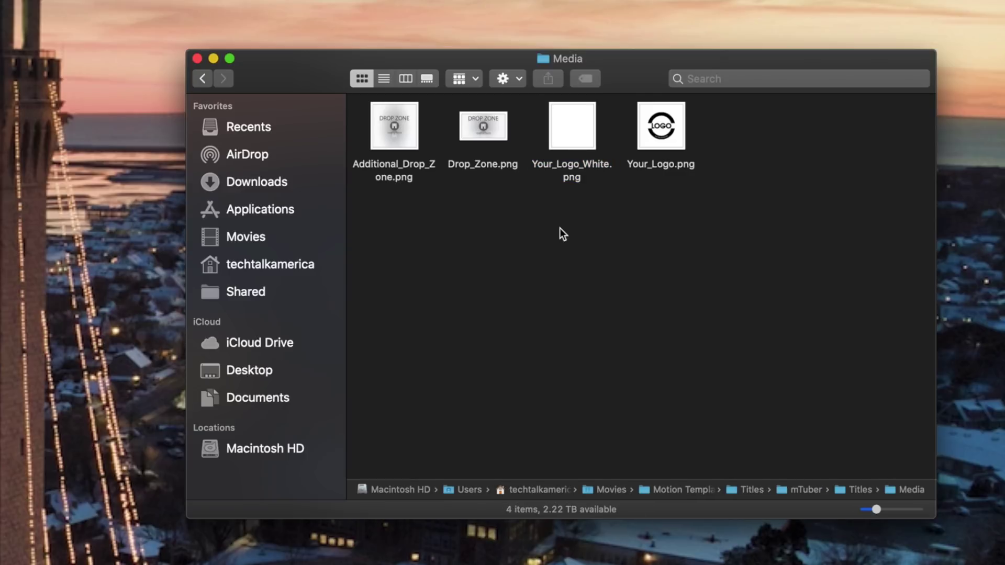
key(super+v)
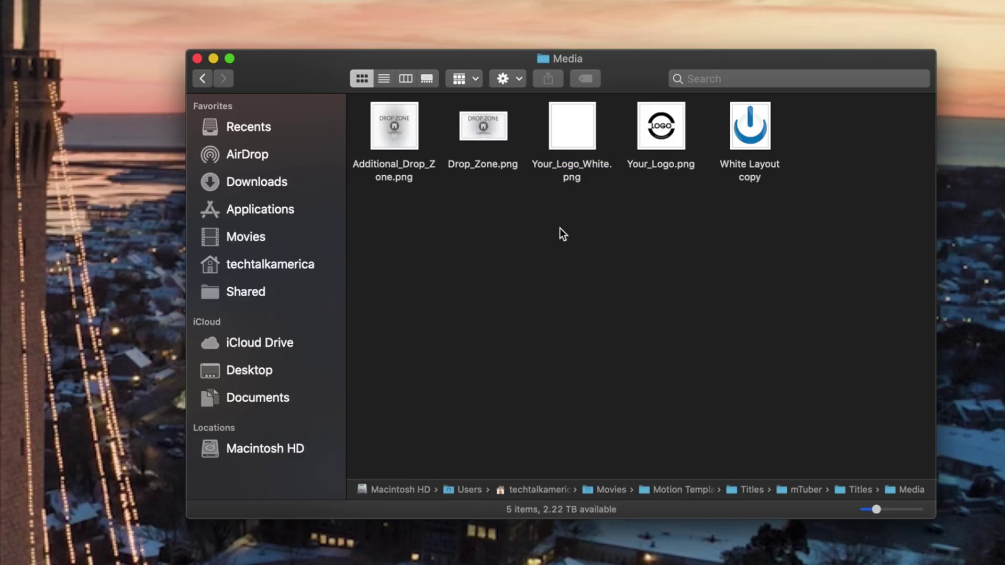
click(573, 126)
key(super+BackSpace)
Rename the pasted logo file to Your_Logo_White.png and return to Final Cut Pro
click(752, 169)
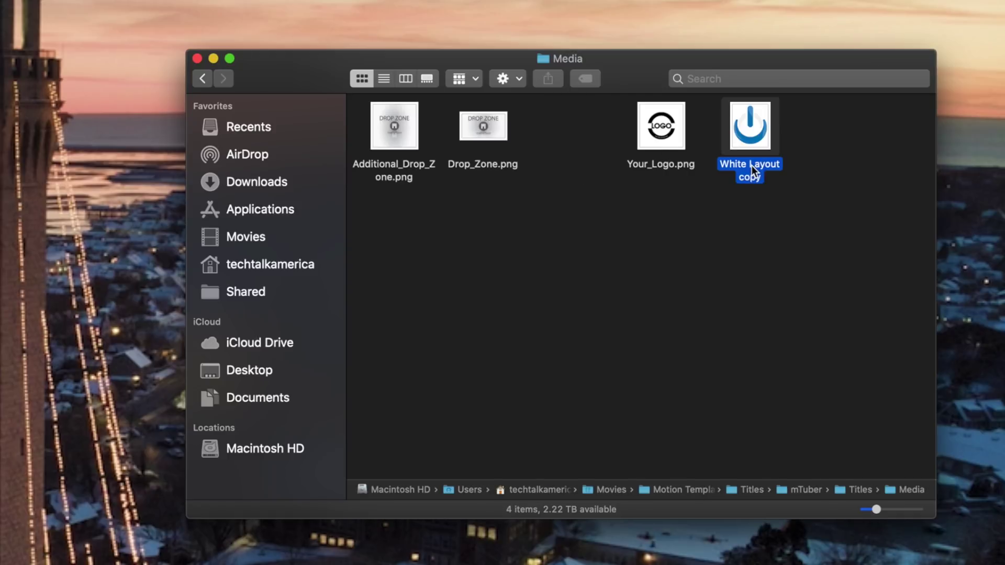
key(Return)
text(Yo)
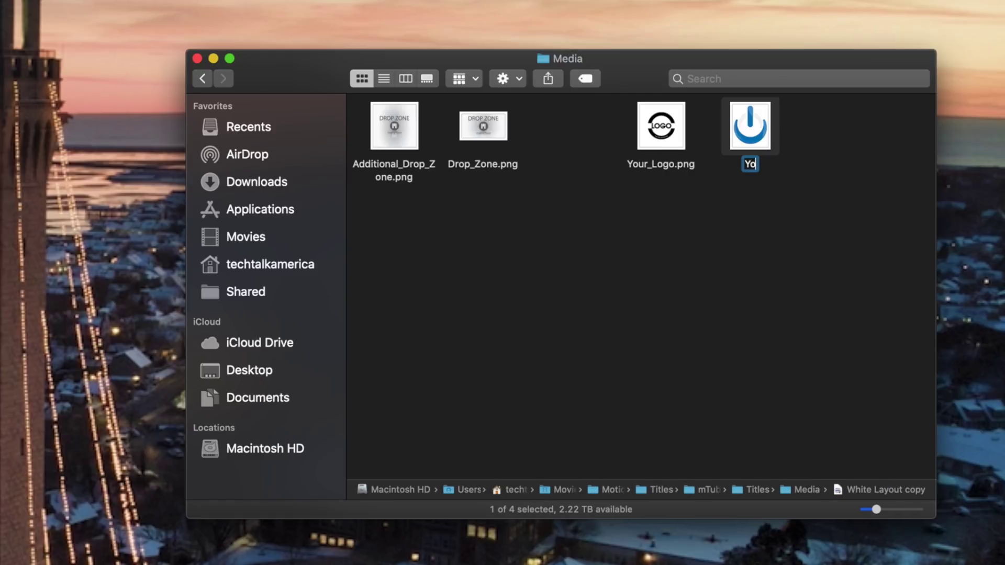
text(ur_Logo)
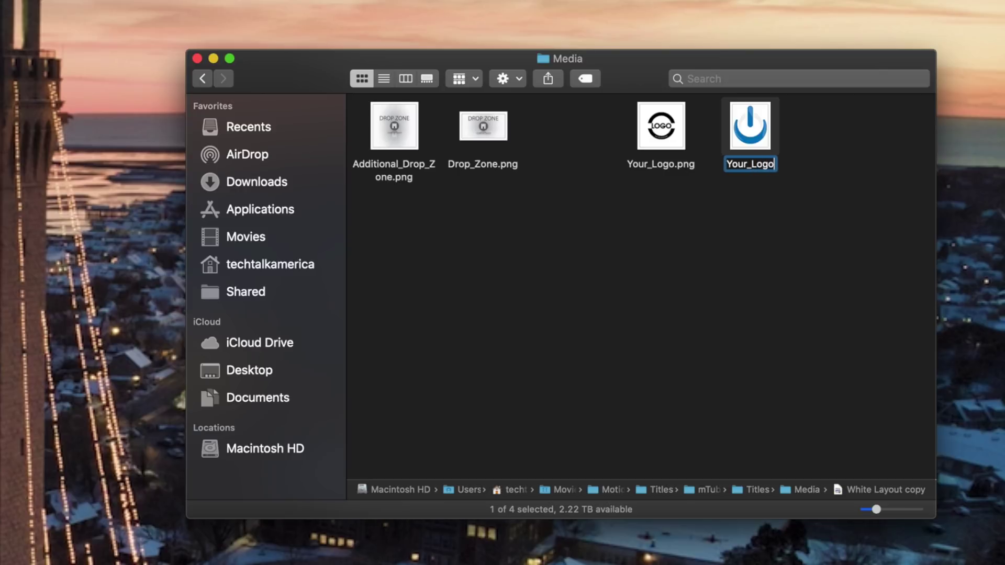
text(_White.png)
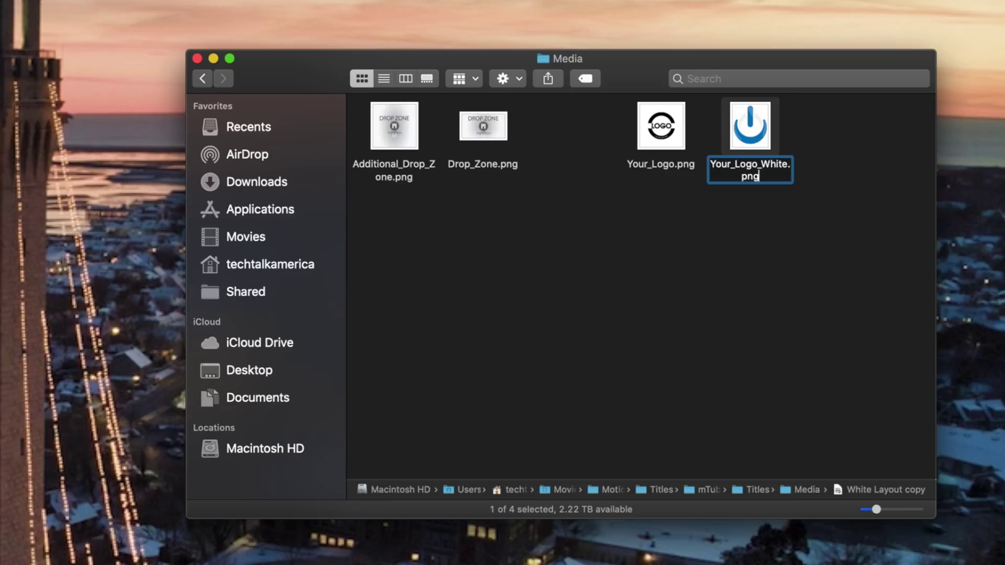
key(Return)
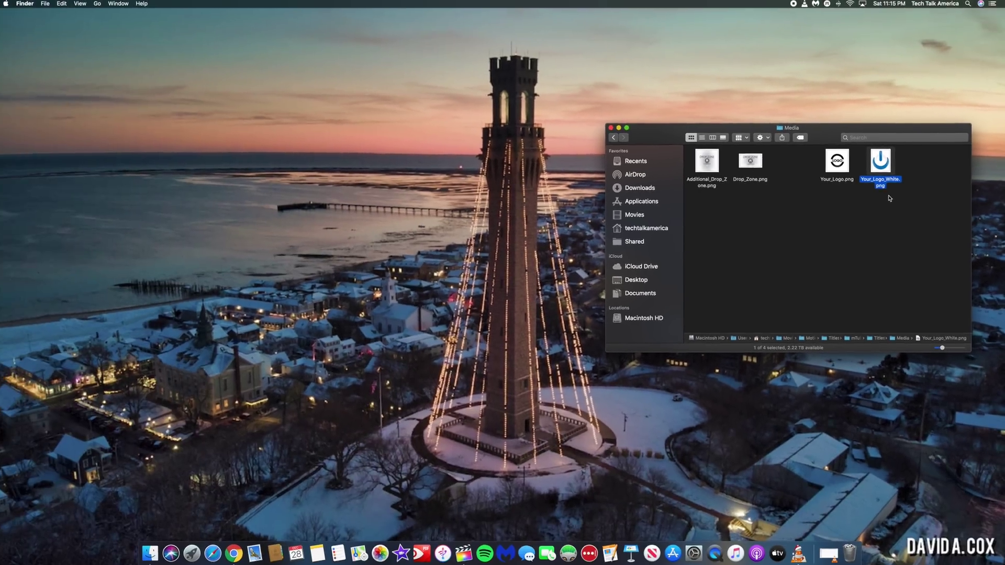
click(794, 222)
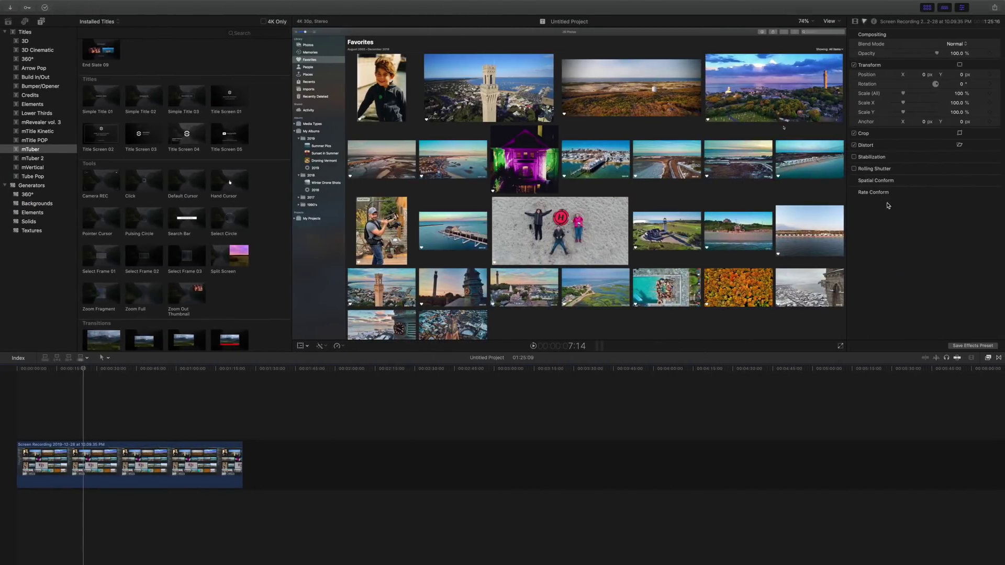